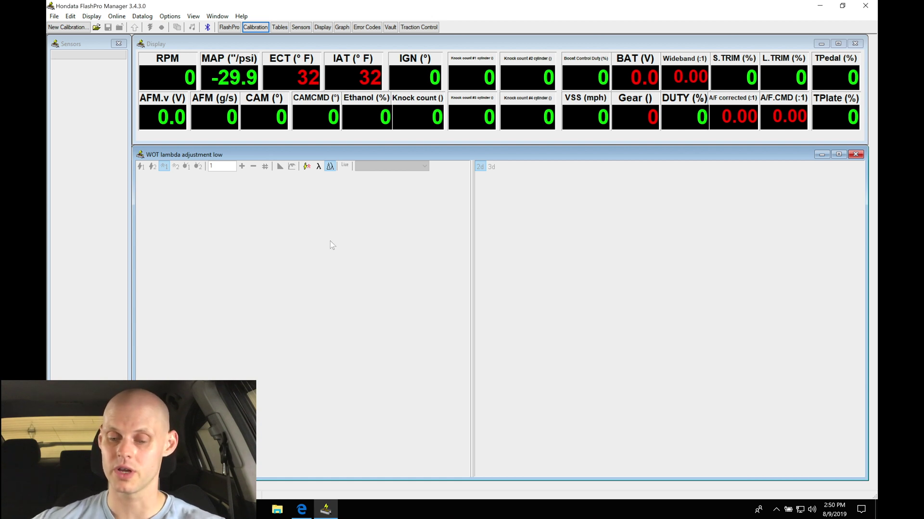
Start a new calibration from a base map using the New Calibration toolbar button.
left_click(62, 28)
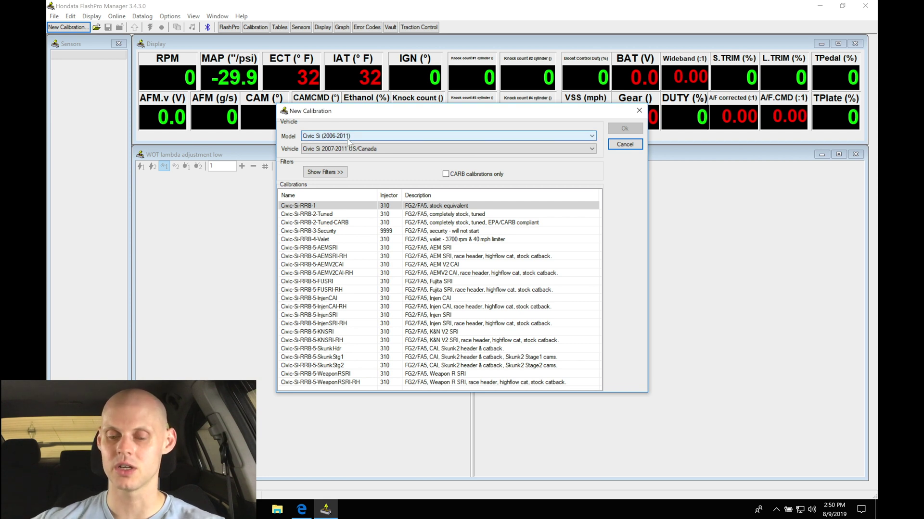
Keep Civic Si 2007-2011 US/Canada as the vehicle and accept the Civic-Si-RRB-5-AEMSRI-RH base calibration.
left_click(329, 150)
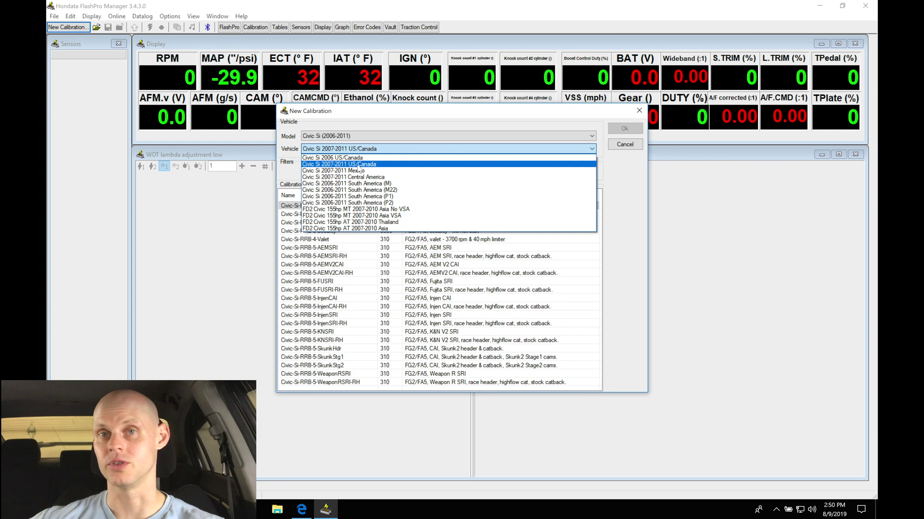
left_click(358, 165)
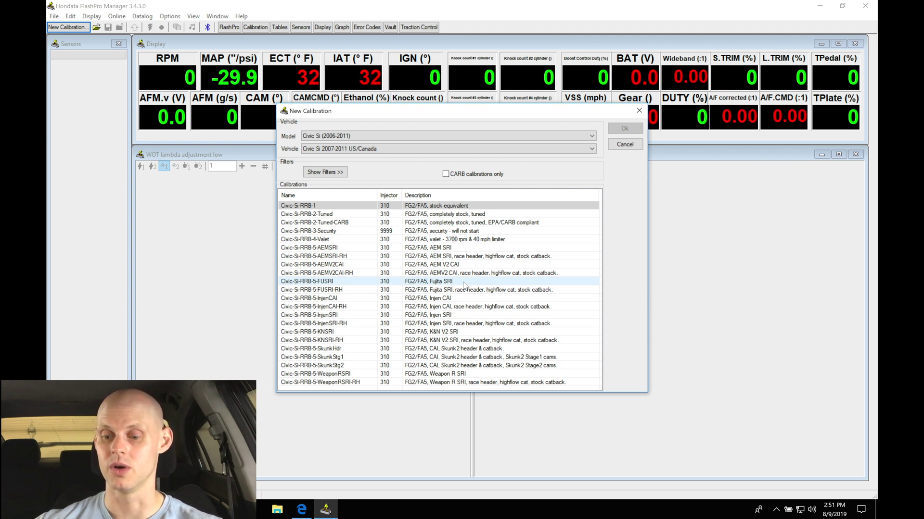
left_click(472, 257)
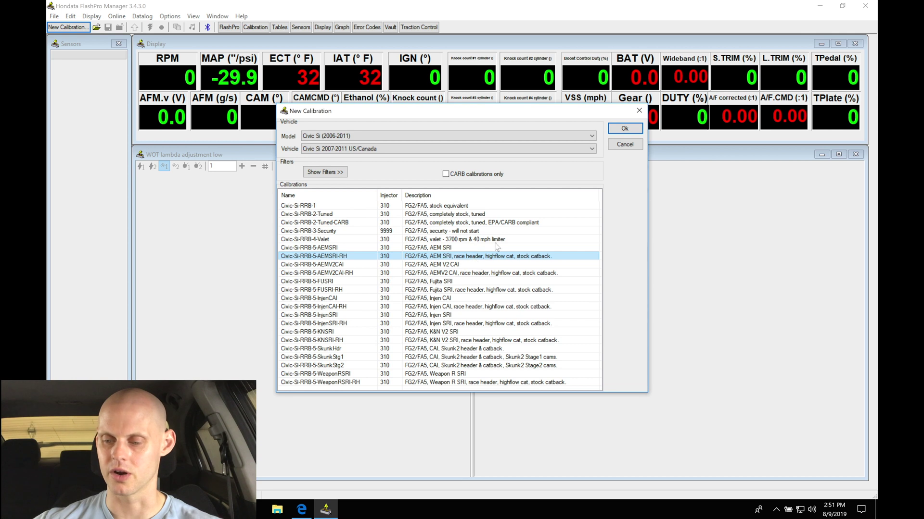
left_click(620, 129)
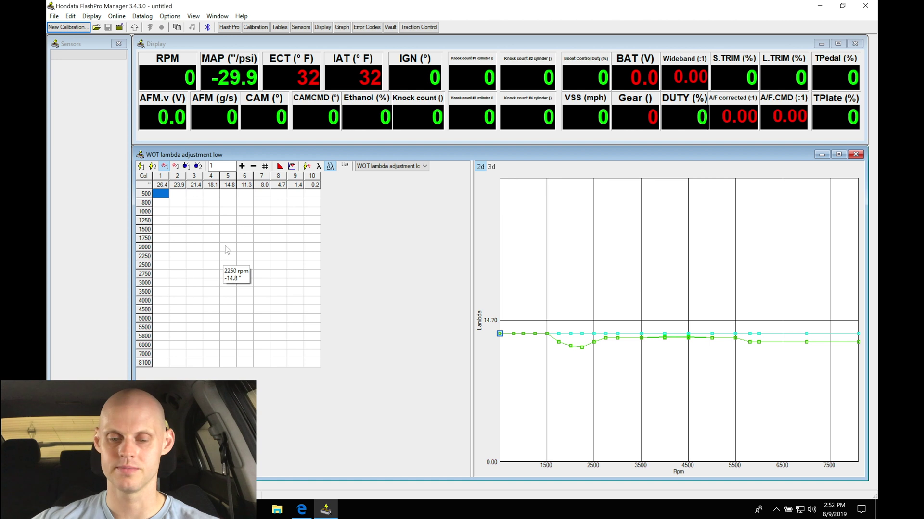
Open the Calibration settings window for the new untitled calibration.
left_click(256, 27)
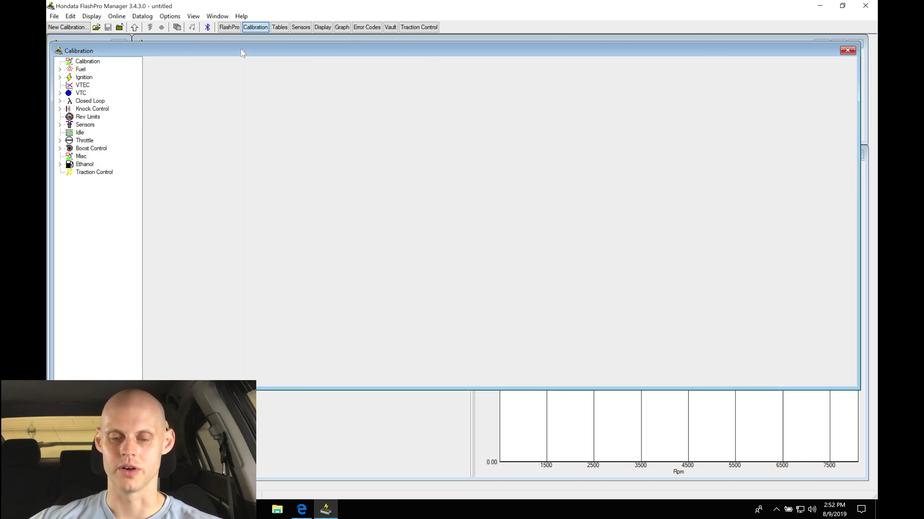
Maximize the Calibration window and show the general page with revision 1.00, gear ratios and notes.
double_click(242, 52)
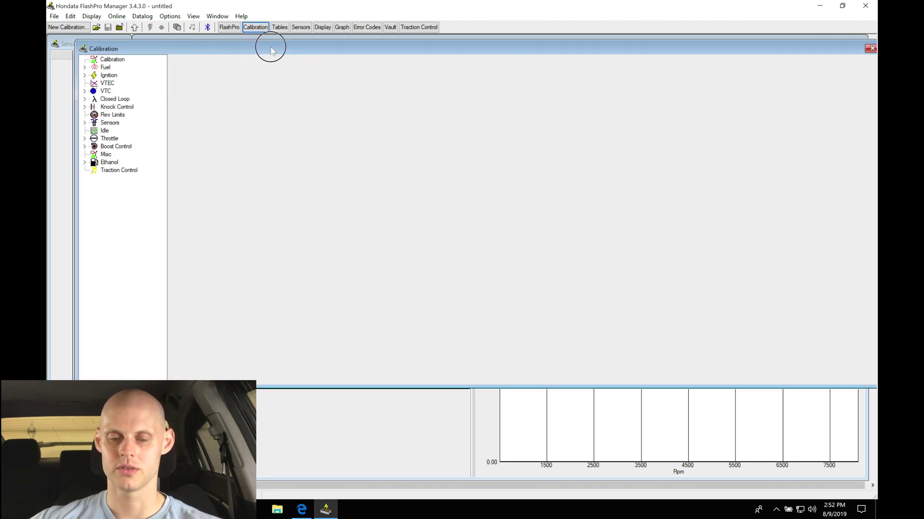
left_click(126, 60)
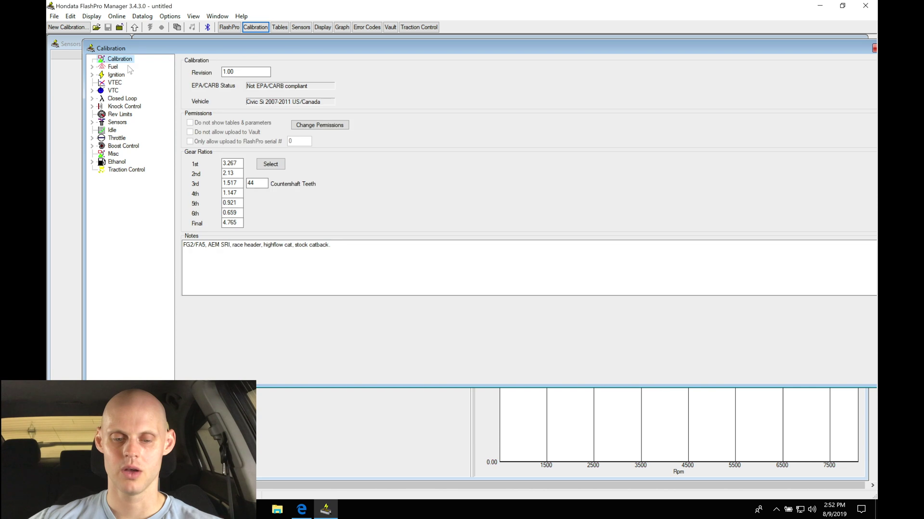
double_click(252, 184)
left_click(255, 186)
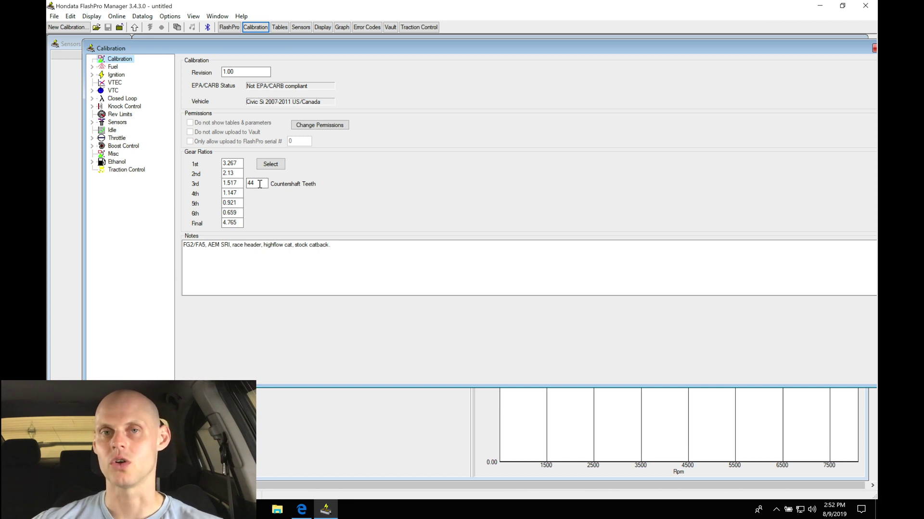
left_click(211, 261)
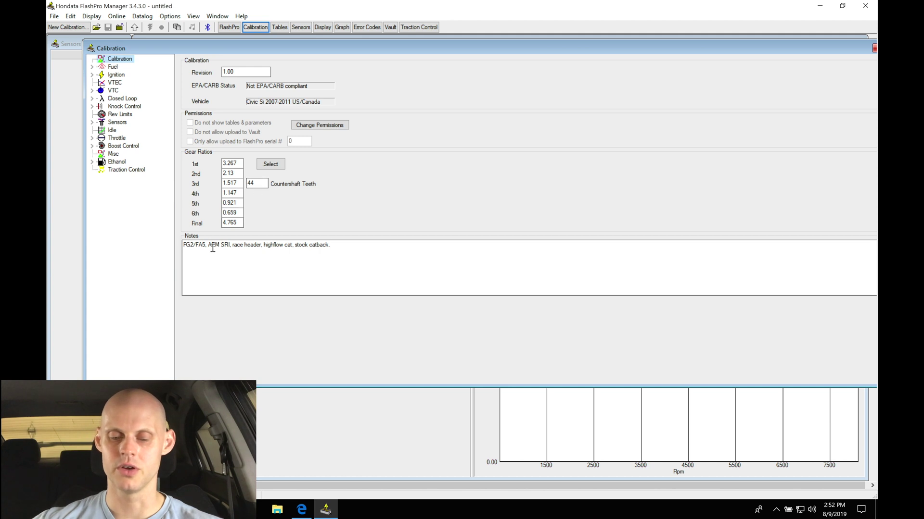
Replace the notes with the mod list: KW supercharger kit, Grams 1000cc injectors, 45 psi fuel, 93 octane.
left_click_drag(349, 245, 165, 234)
key("BackSpace")
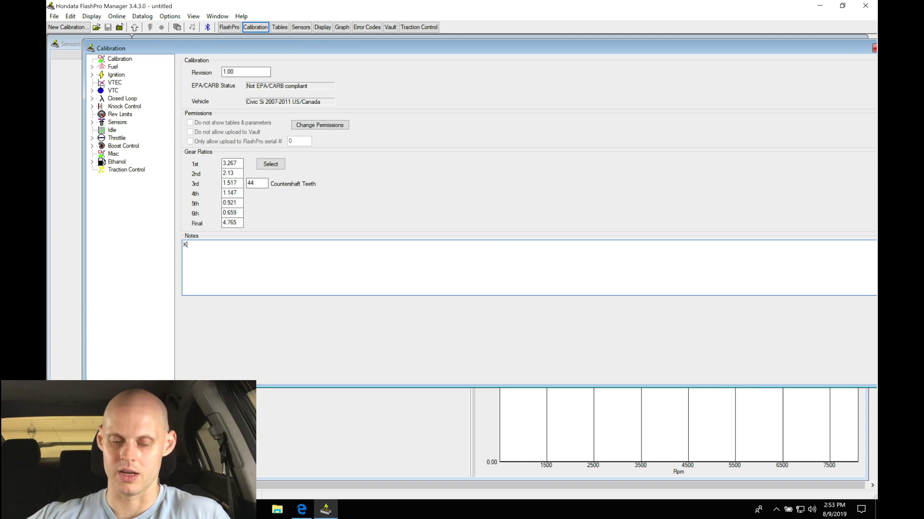
type("KW supercharger kit")
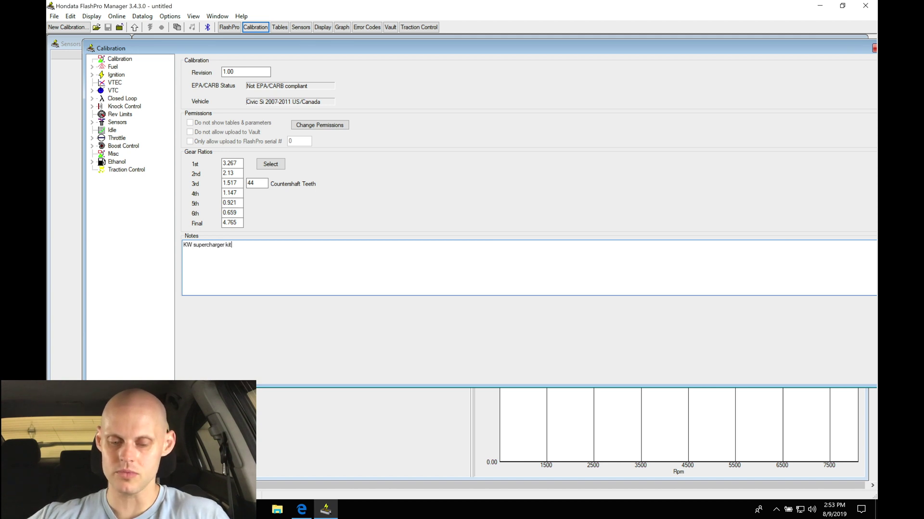
type(", Grams 100")
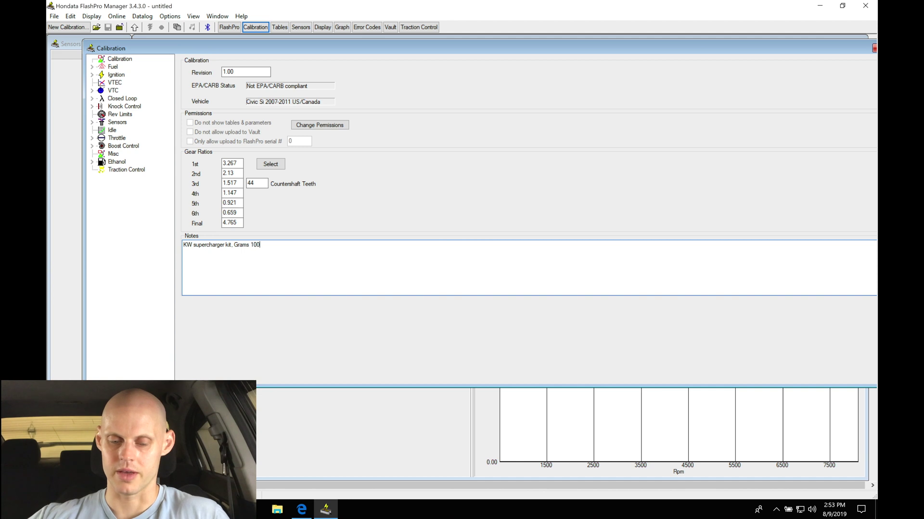
type("0cc injecto")
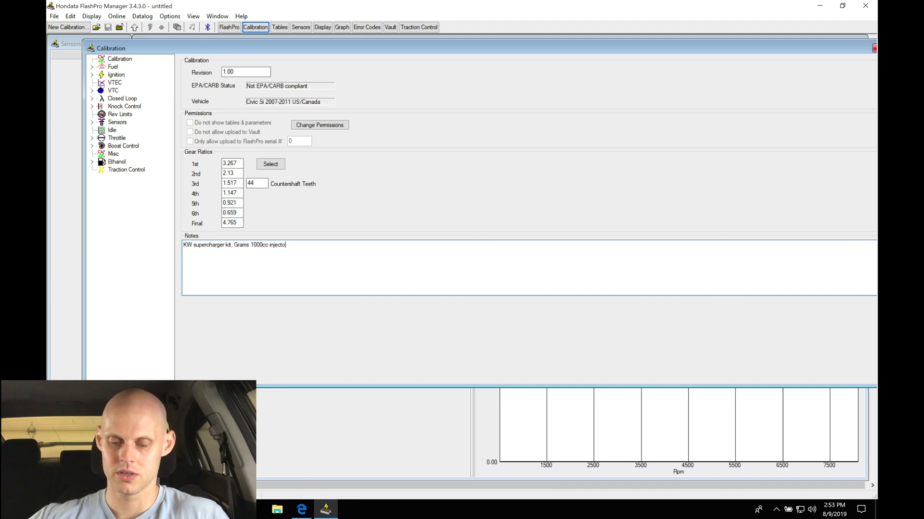
type("rs, DW ")
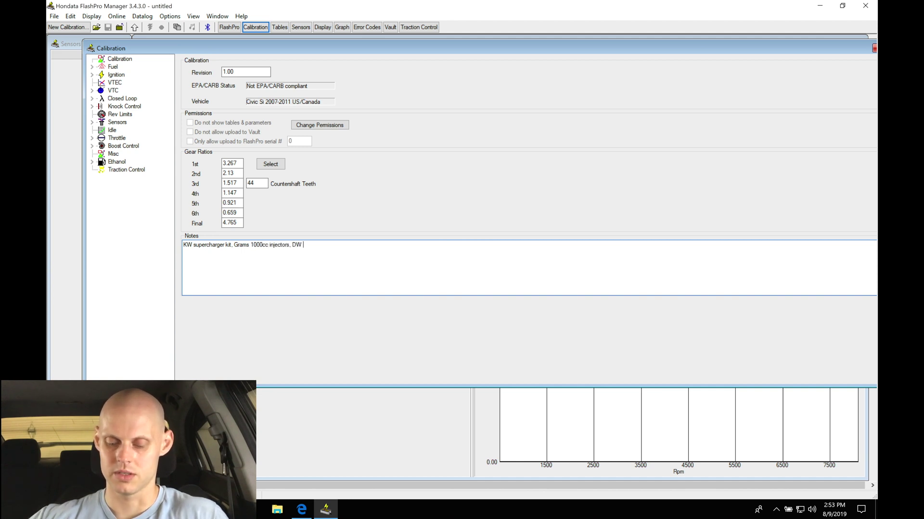
type("65c fuel pump")
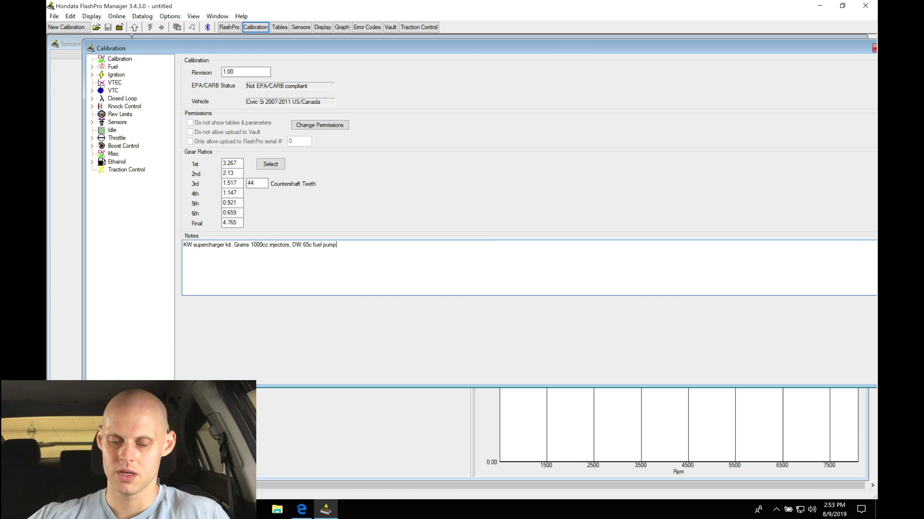
type(", retunr")
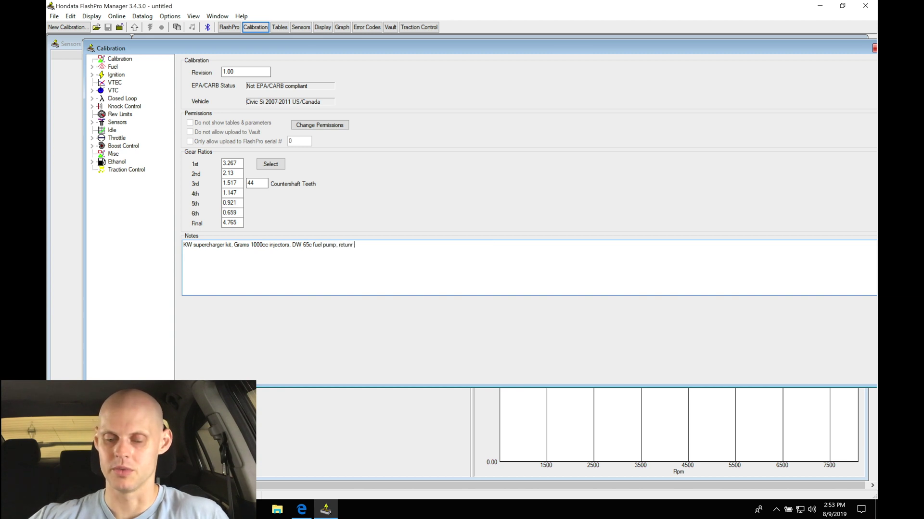
key("BackSpace")
key("BackSpace")
key("BackSpace")
key("BackSpace")
type("urn ")
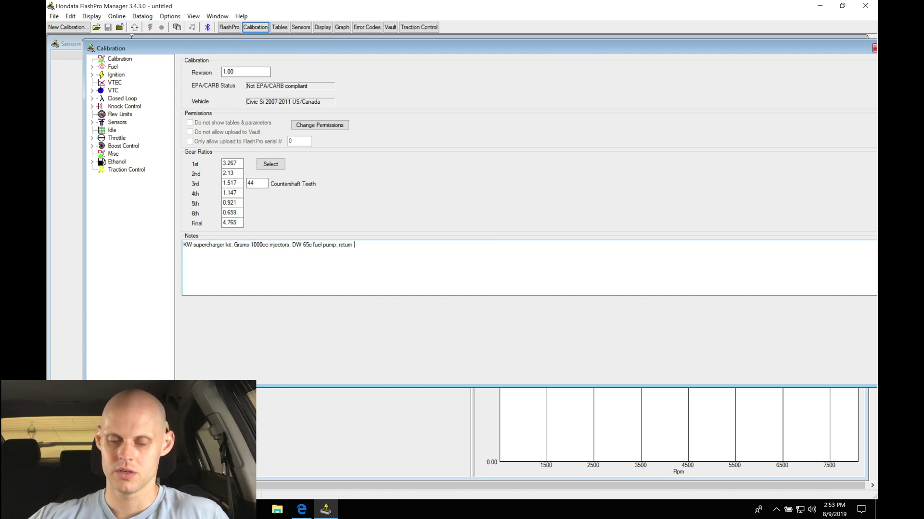
type("fuel system")
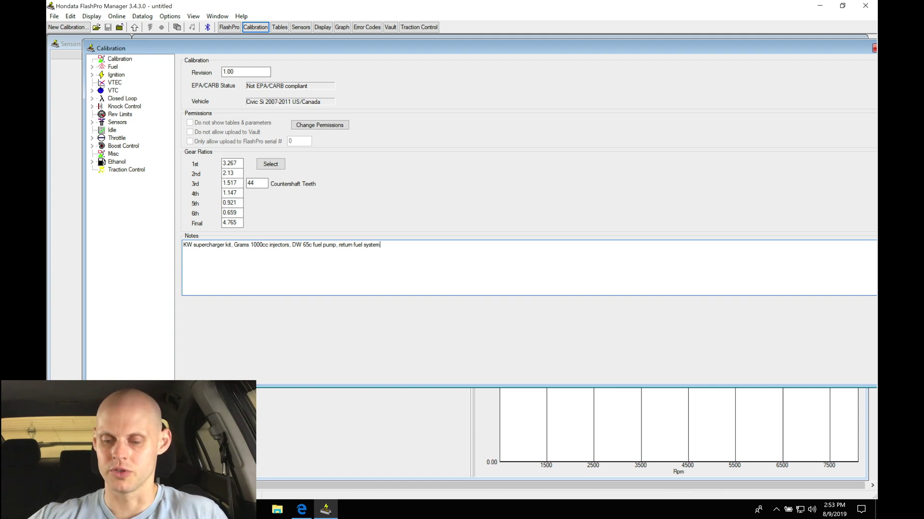
type(", base fuel pressure")
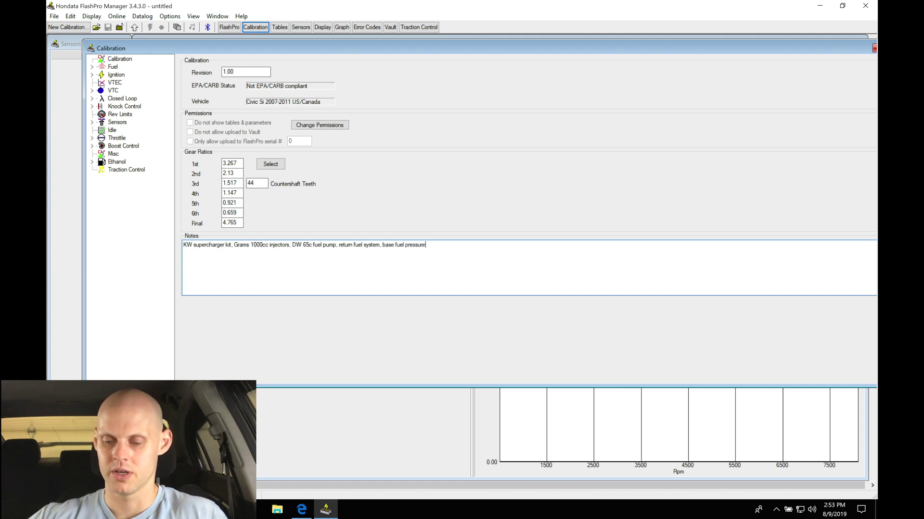
type(" 45 psi")
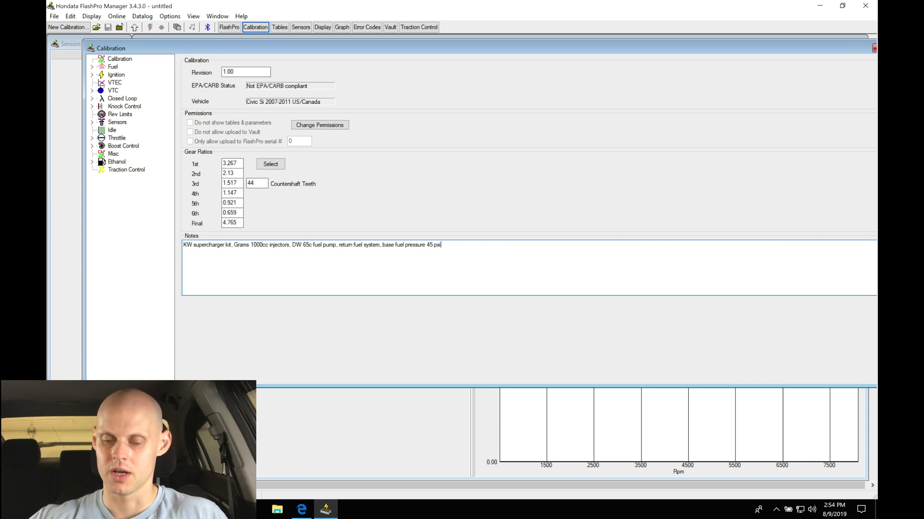
type(", race header, ")
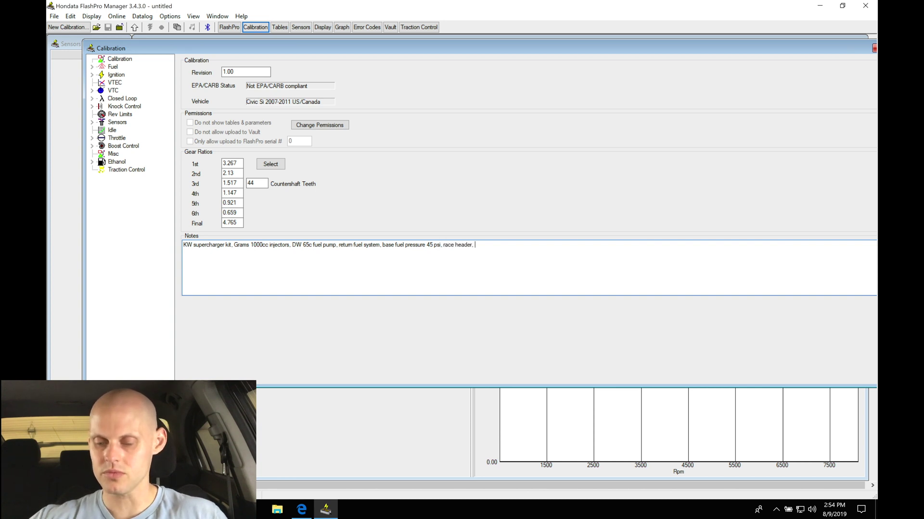
type("thermal 3\" exha")
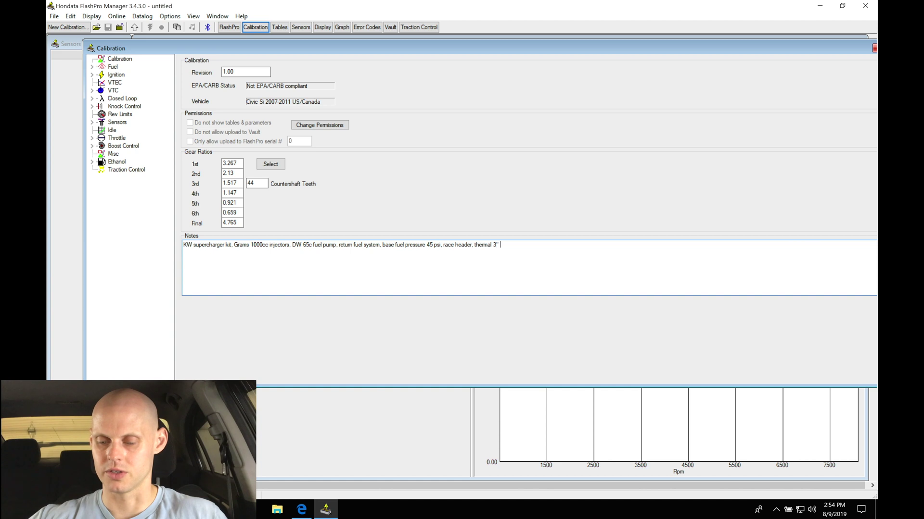
type("ust, J3")
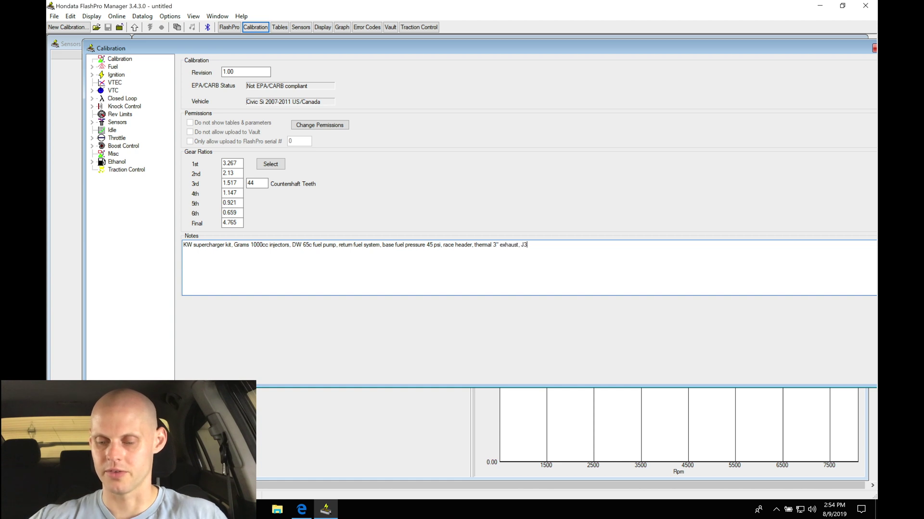
type("5 TB, 93")
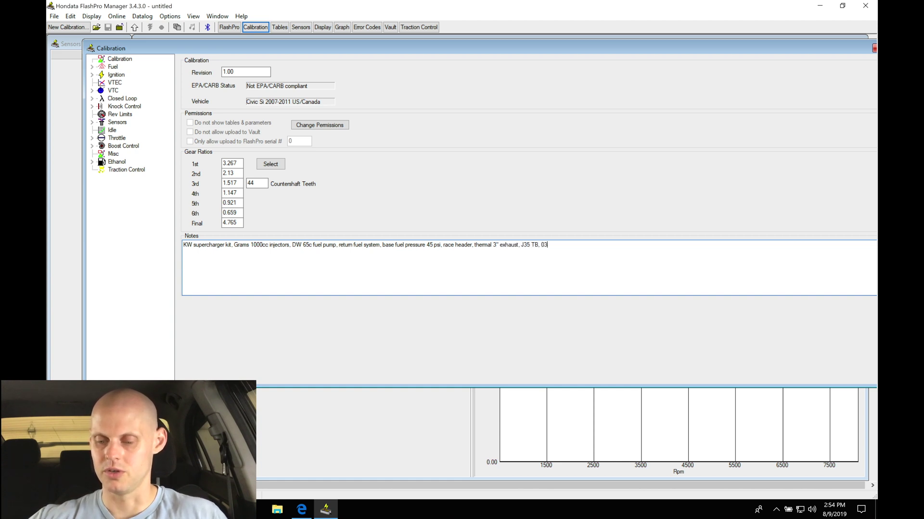
type(" octane")
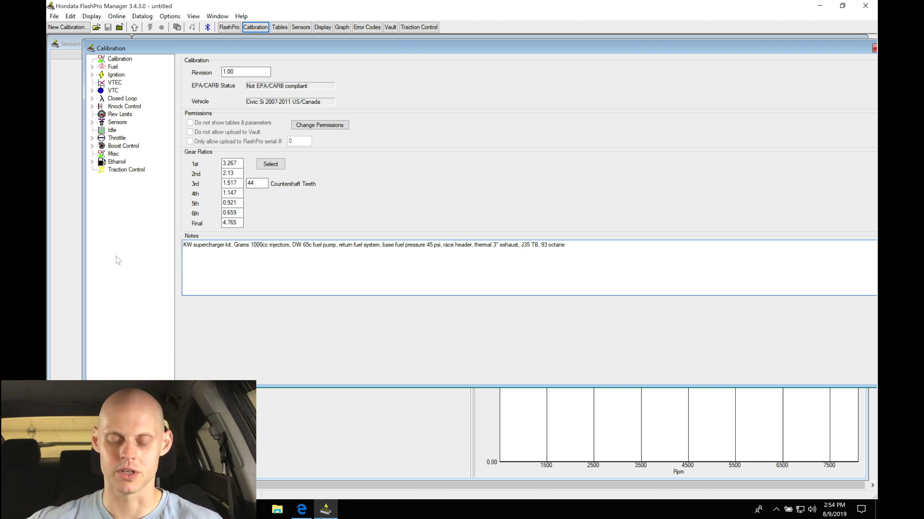
left_click(112, 67)
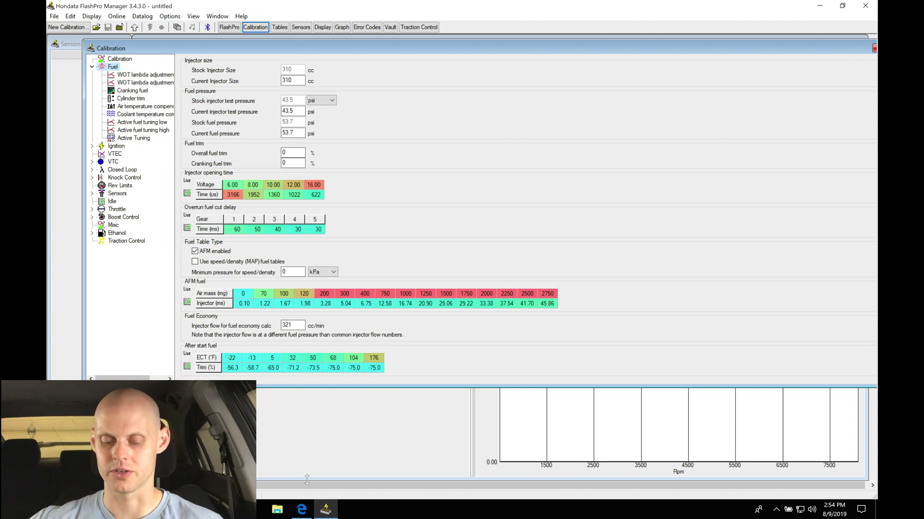
Switch to the browser page showing Grams 1000 cc/min injector flow-rate and voltage-offset data.
left_click(301, 509)
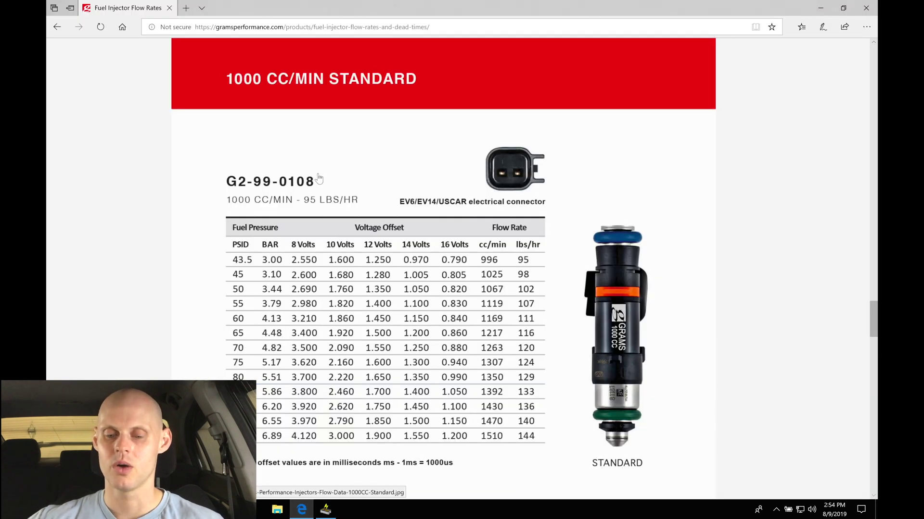